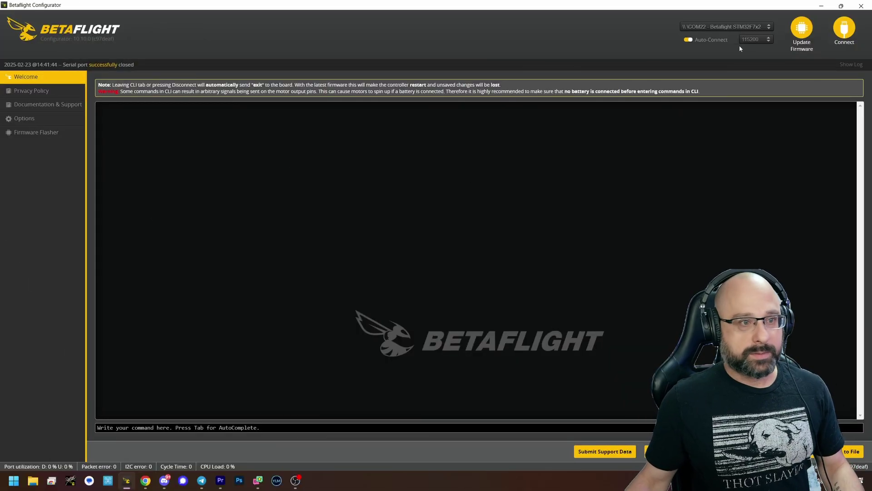
Connect to the flight controller, dismiss the configuration warning, and bring up the Maximum Cell Voltage in the Power & Battery settings.
{"action": "left_click", "coordinate": [845, 30]}
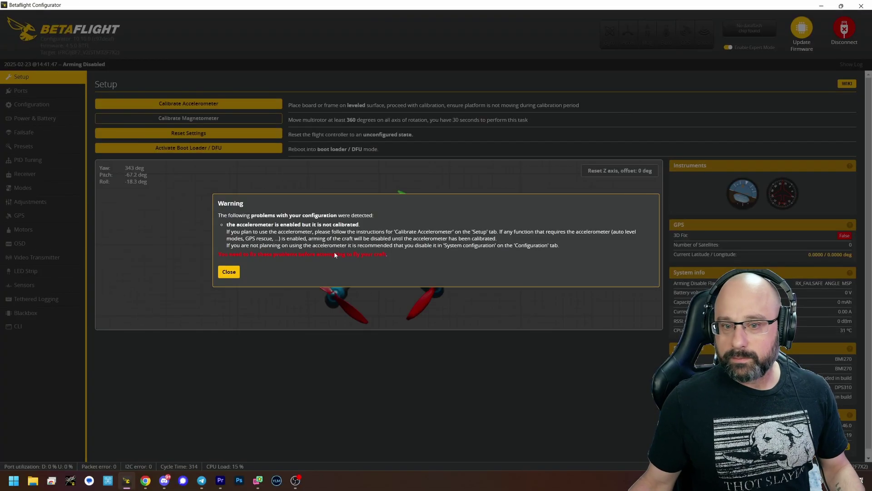
{"action": "left_click", "coordinate": [229, 271]}
{"action": "left_click", "coordinate": [34, 119]}
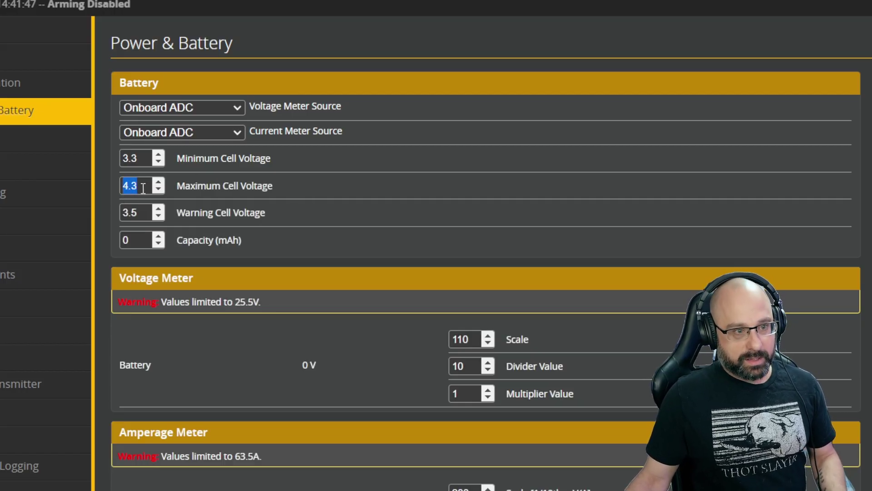
{"action": "left_click", "coordinate": [141, 188]}
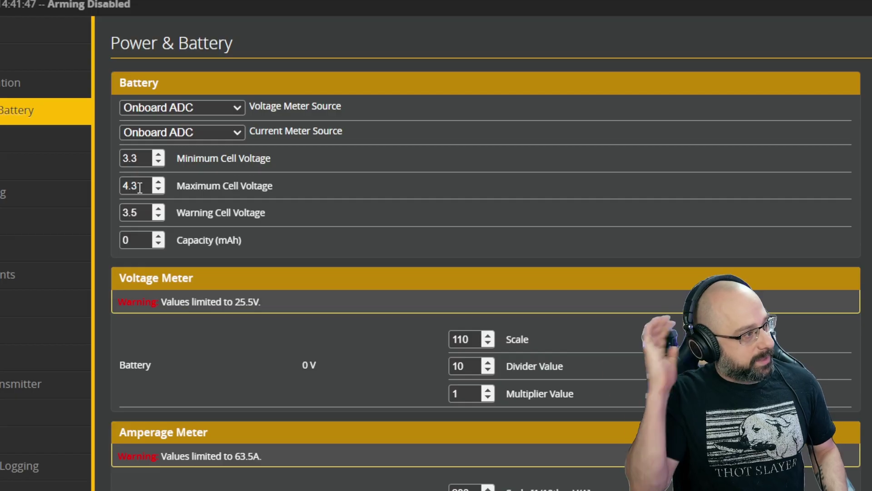
{"action": "left_click_drag", "start_coordinate": [139, 188], "coordinate": [97, 195]}
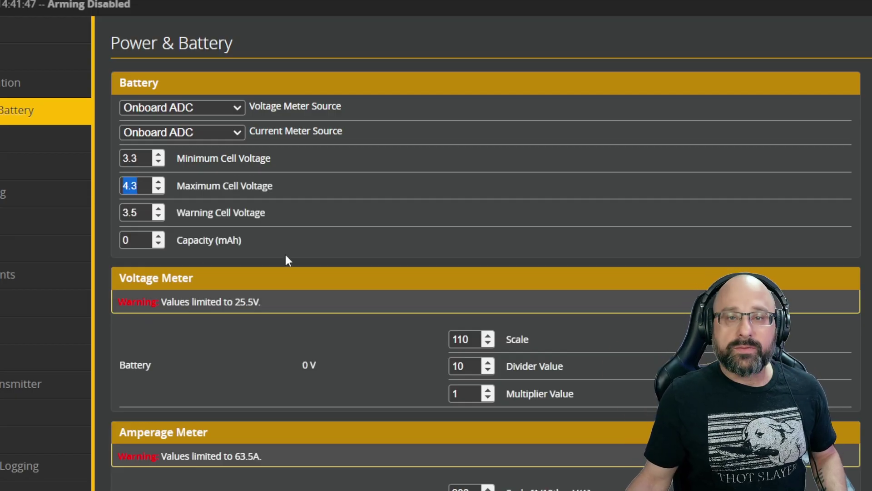
{"action": "left_click", "coordinate": [140, 186]}
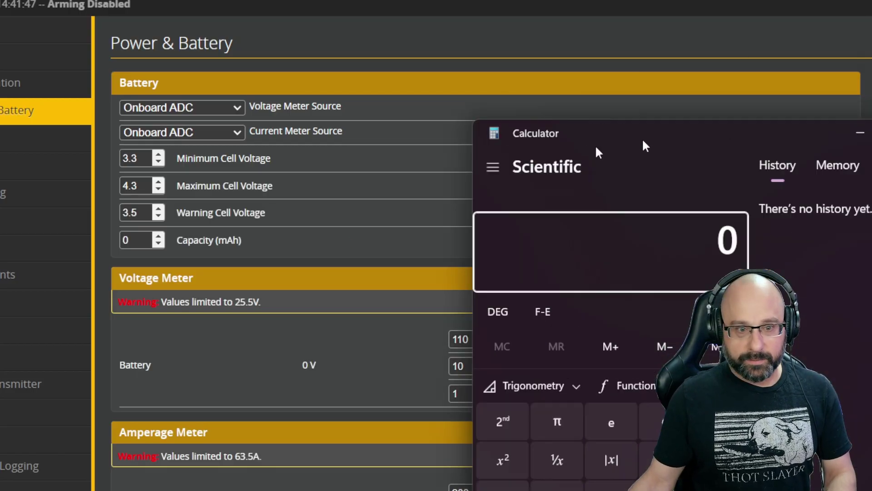
In Calculator, multiply the 4.35 V cell voltage by 6 cells to get the full pack voltage.
{"action": "left_click_drag", "start_coordinate": [643, 144], "coordinate": [557, 131]}
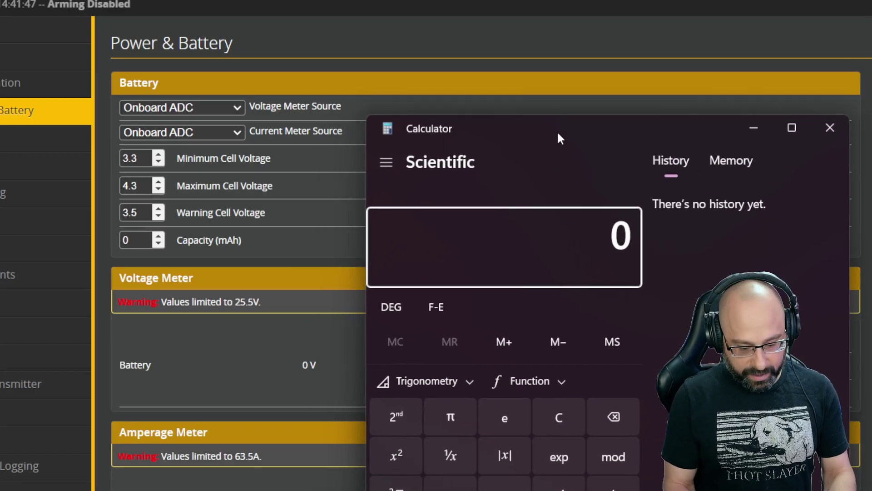
{"action": "type", "text": "4.35"}
{"action": "key", "text": "asterisk"}
{"action": "type", "text": "6"}
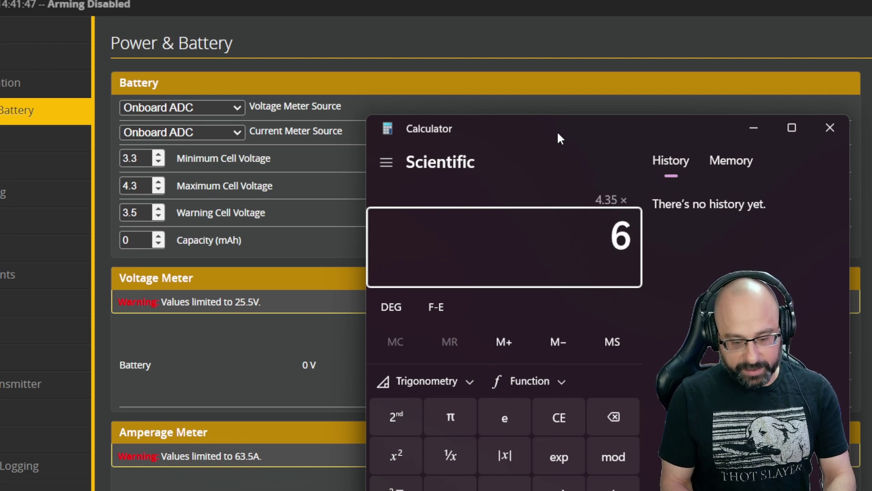
{"action": "key", "text": "Return"}
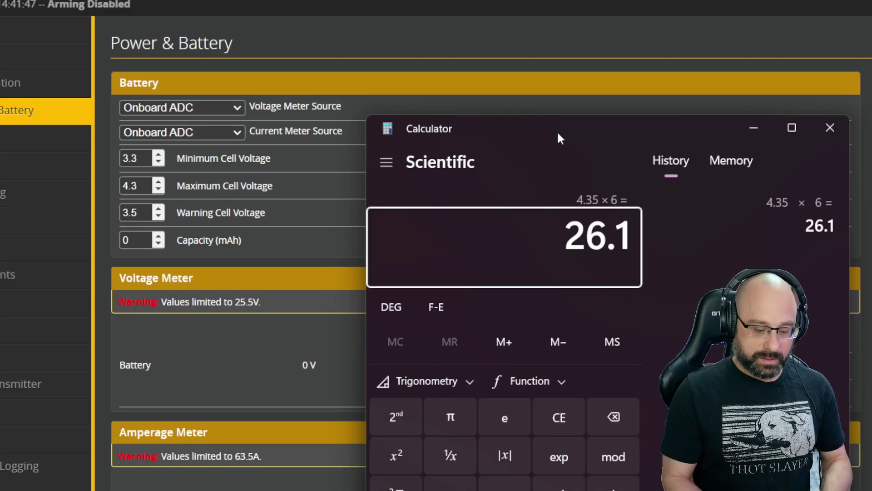
Divide the calculated pack voltage by 6 cells, and multiply the result by 6 again.
{"action": "key", "text": "slash"}
{"action": "key", "text": "6"}
{"action": "key", "text": "Return"}
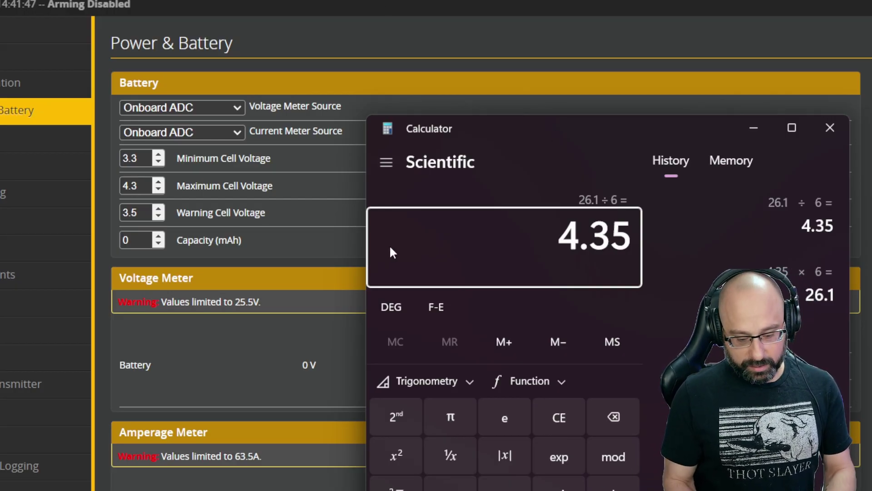
{"action": "key", "text": "asterisk"}
{"action": "type", "text": "6"}
{"action": "key", "text": "Return"}
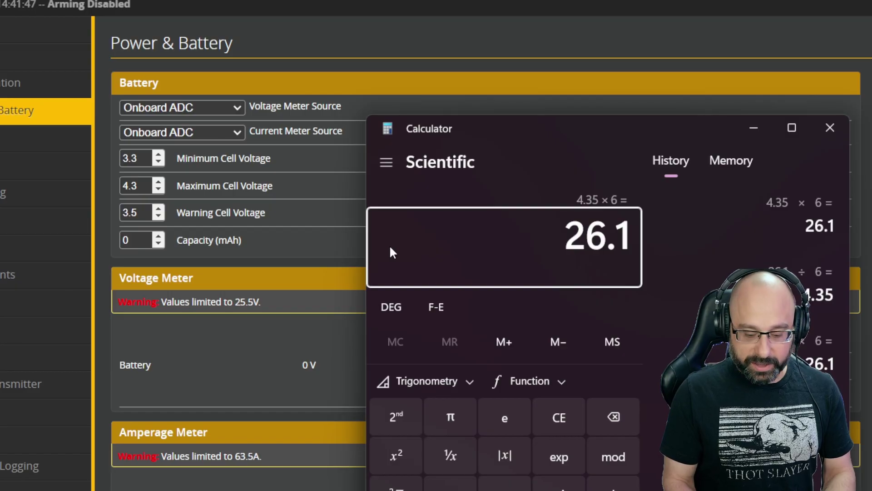
Divide the calculated pack voltage by 7 to check the per-cell voltage for a 7-cell pack.
{"action": "key", "text": "slash"}
{"action": "type", "text": "7"}
{"action": "key", "text": "Return"}
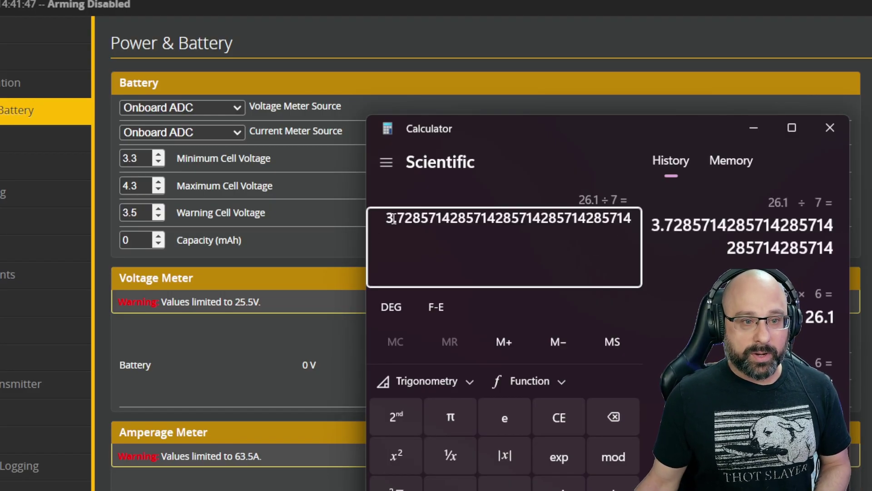
{"action": "left_click_drag", "start_coordinate": [403, 219], "coordinate": [399, 219]}
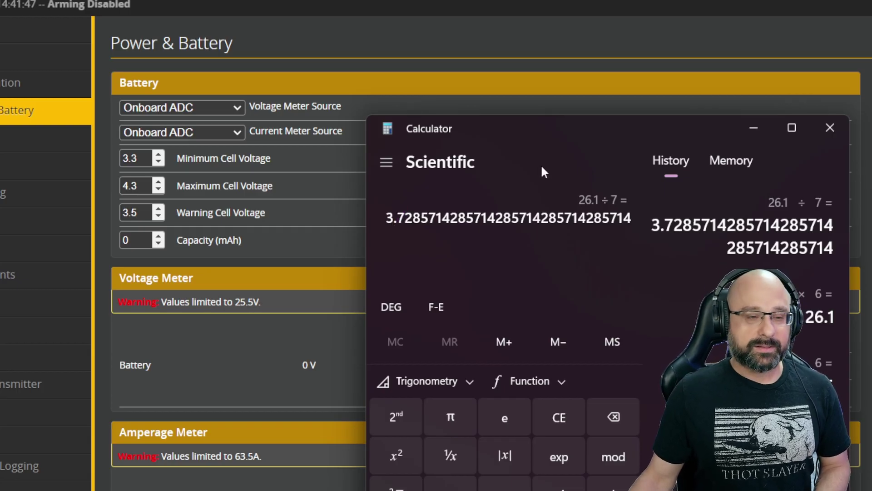
Switch back to Betaflight Configurator and set the Maximum Cell Voltage to 4.40.
{"action": "left_click", "coordinate": [145, 188]}
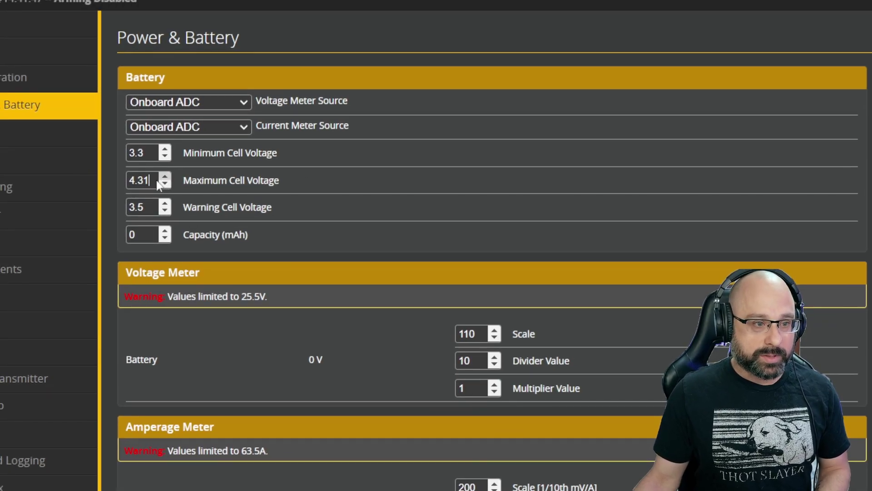
{"action": "left_click_drag", "start_coordinate": [156, 180], "coordinate": [38, 192]}
{"action": "type", "text": "4.4"}
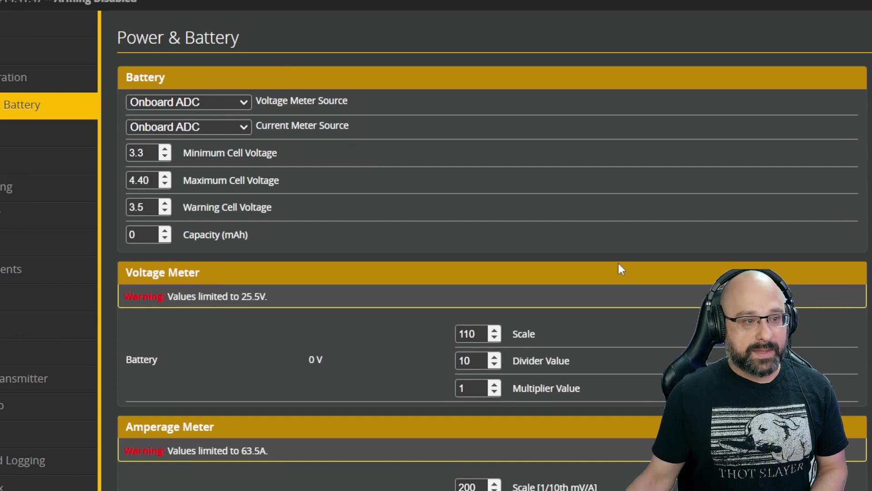
Open the command line interface and look up the parameter names suggested for "get cell".
{"action": "left_click", "coordinate": [18, 326]}
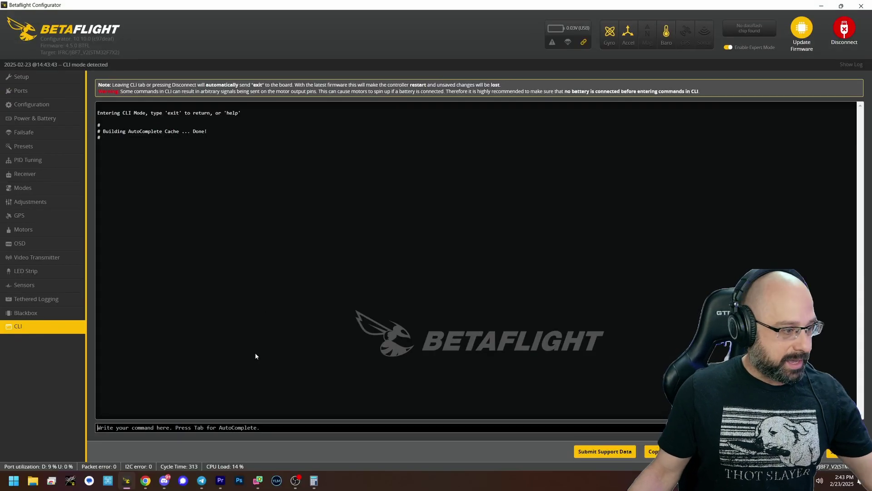
{"action": "type", "text": "get c"}
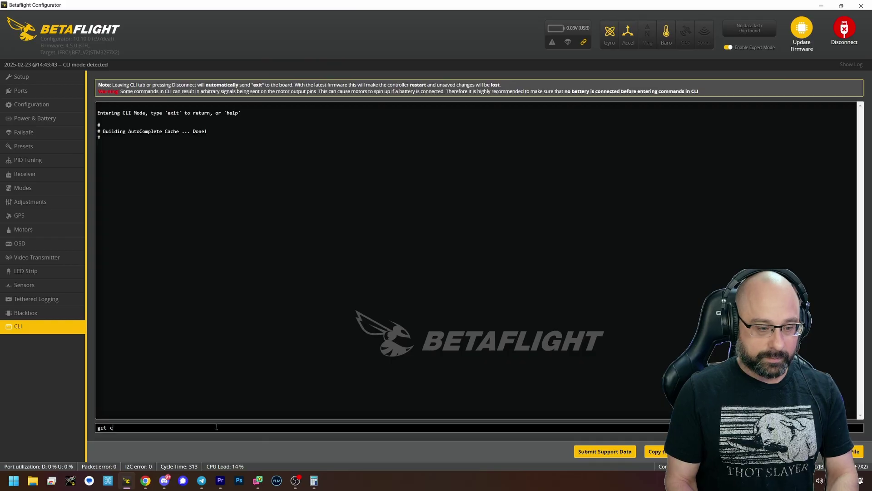
{"action": "type", "text": "ell"}
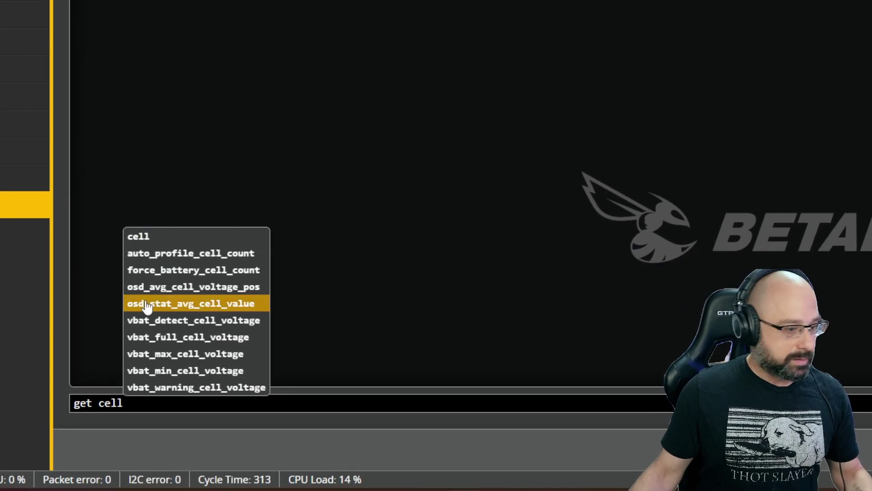
{"action": "key", "text": "Escape"}
Replace the command line entry with "set force_battery_cell_count = 6" to force a 6-cell battery.
{"action": "key", "text": "ctrl+a"}
{"action": "type", "text": "s"}
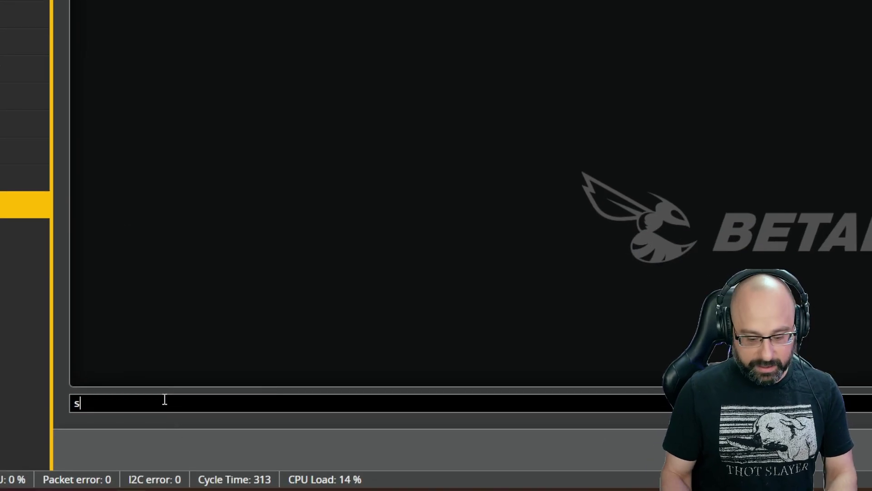
{"action": "type", "text": "et force-batt"}
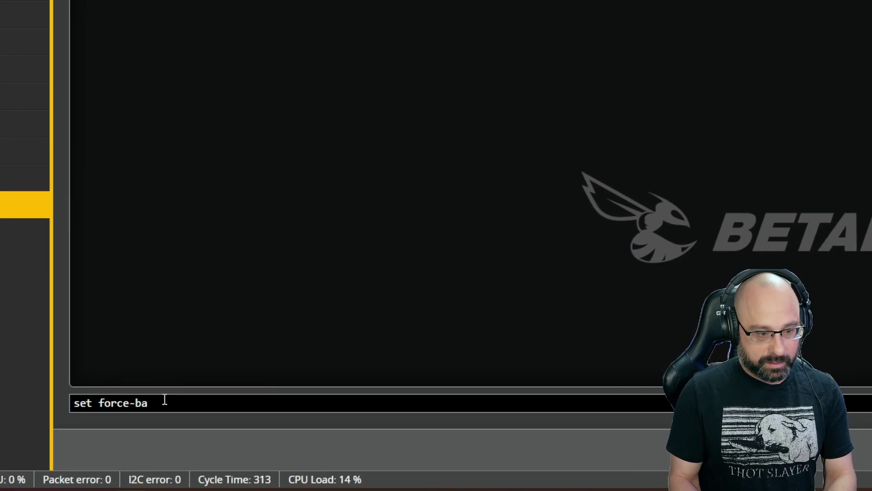
{"action": "key", "text": "BackSpace"}
{"action": "key", "text": "BackSpace"}
{"action": "key", "text": "BackSpace"}
{"action": "key", "text": "BackSpace"}
{"action": "key", "text": "Tab"}
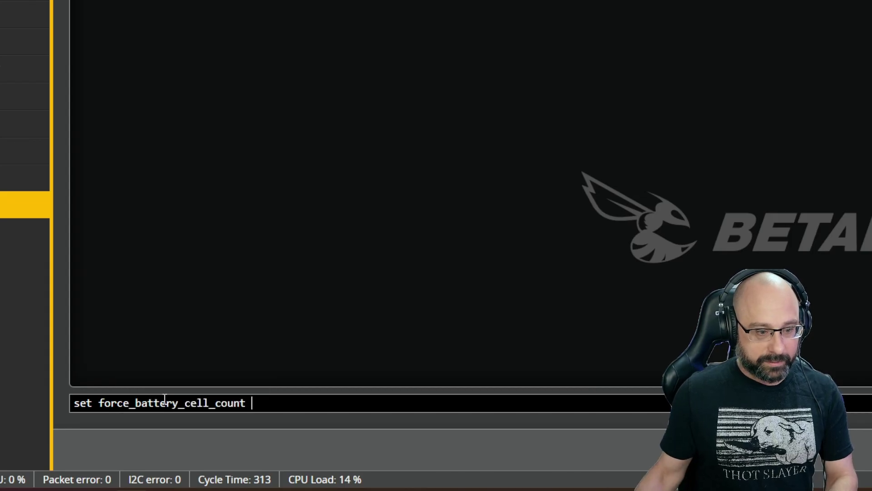
{"action": "type", "text": "= 6"}
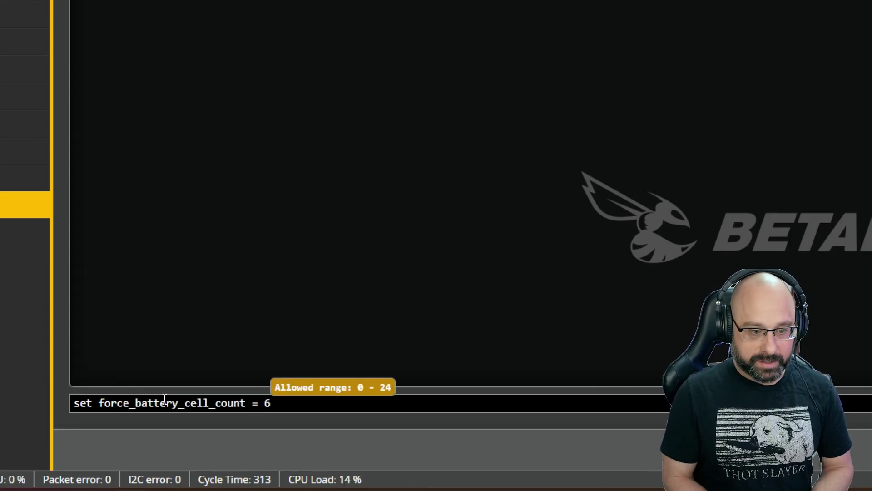